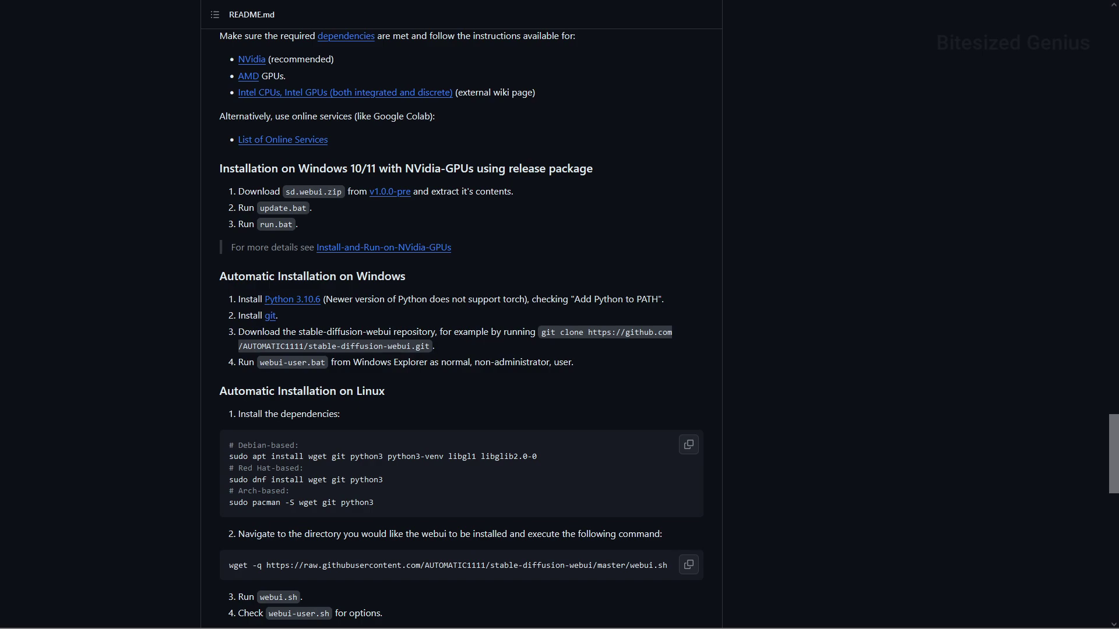
# Step: Scroll the stable-diffusion-webui README up toward the Windows installation section
pyautogui.scroll(20, 461, 326)
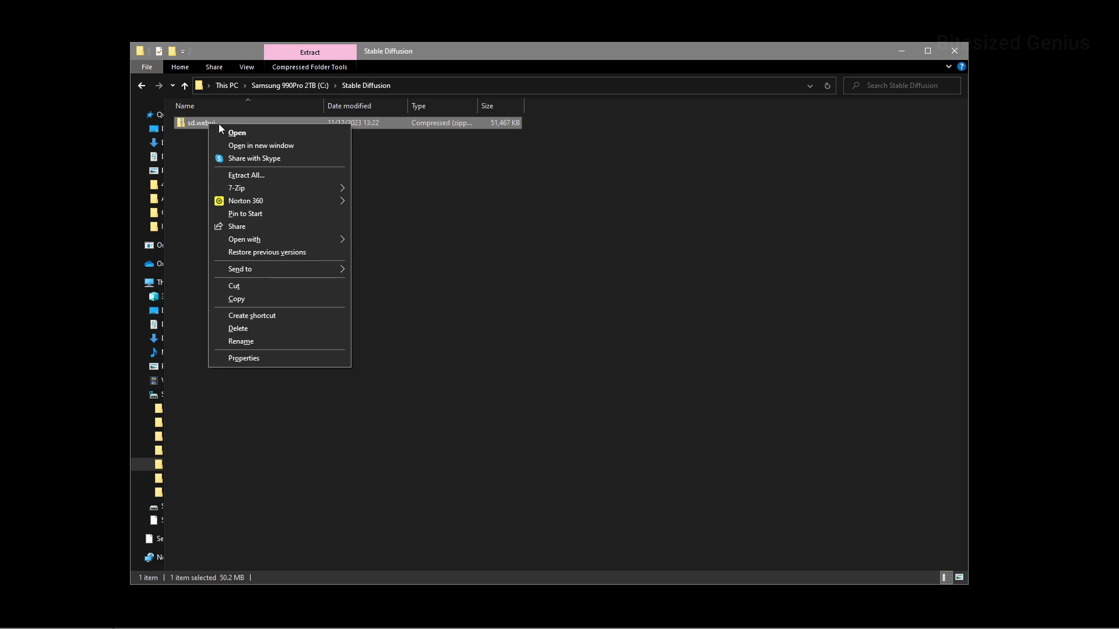
# Step: Extract sd.webui.zip into the folder with 7-Zip, then run update.bat and bring its console into view
pyautogui.moveTo(289, 191)
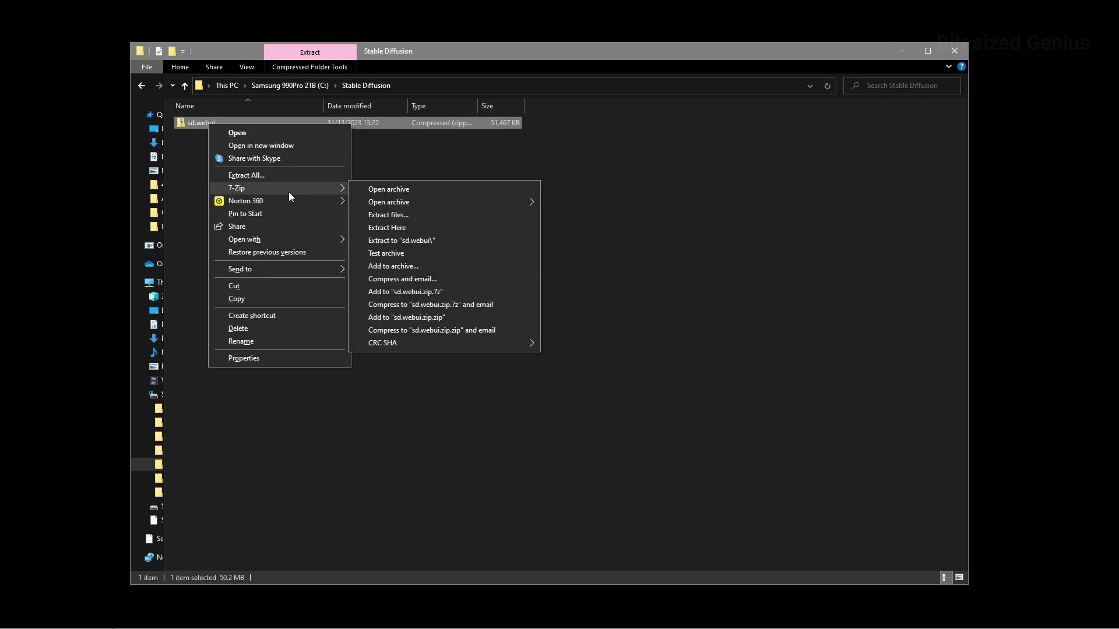
pyautogui.click(408, 227)
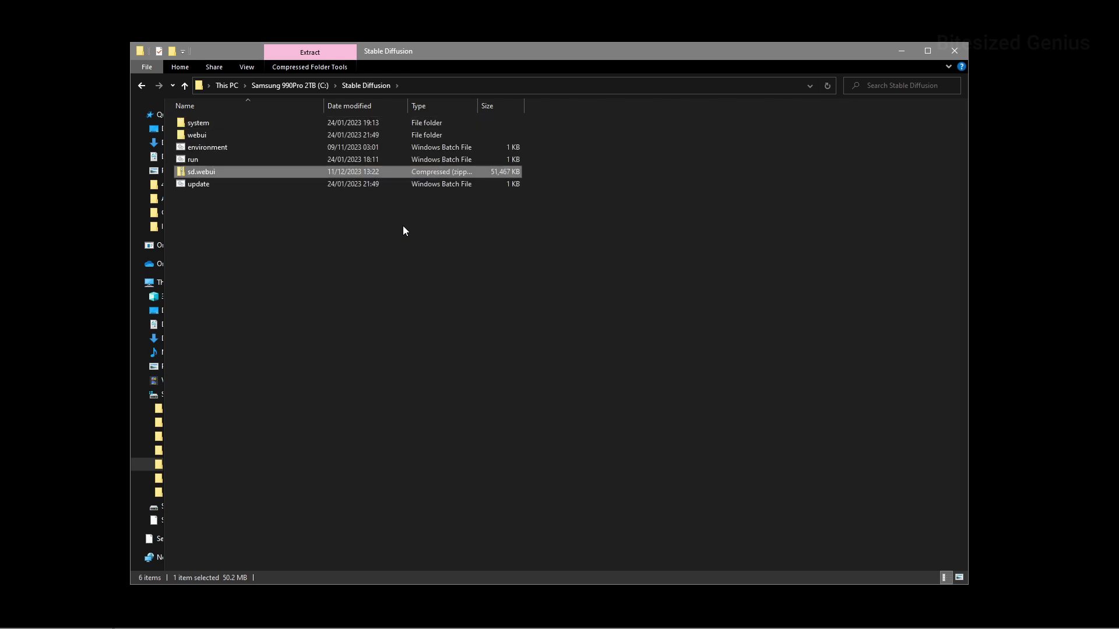
pyautogui.doubleClick(198, 184)
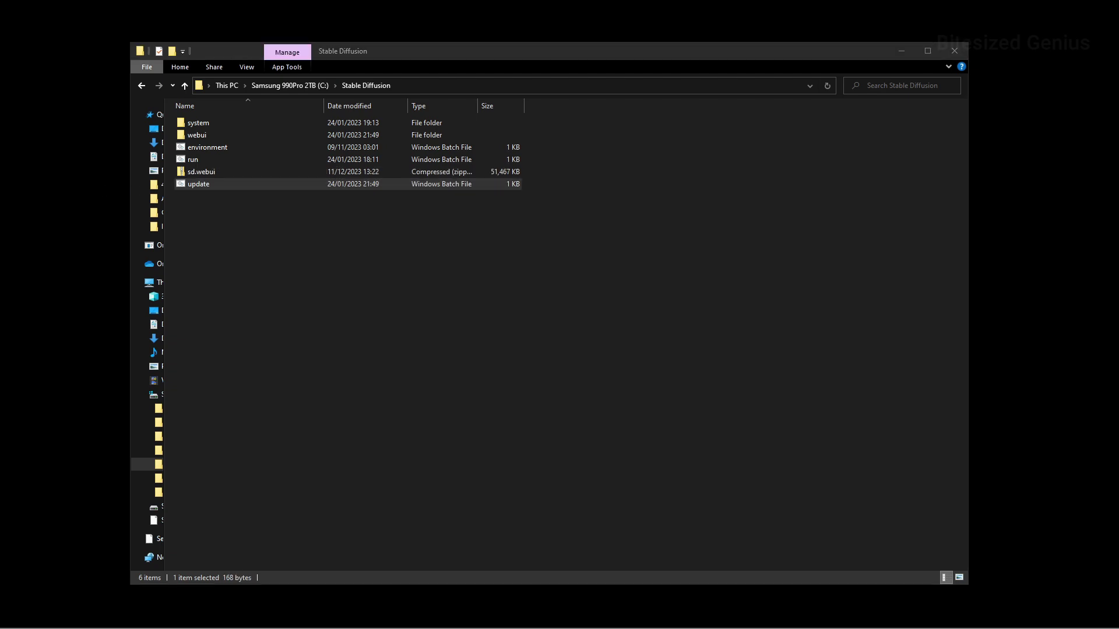
pyautogui.moveTo(414, 171); pyautogui.dragTo(604, 249)
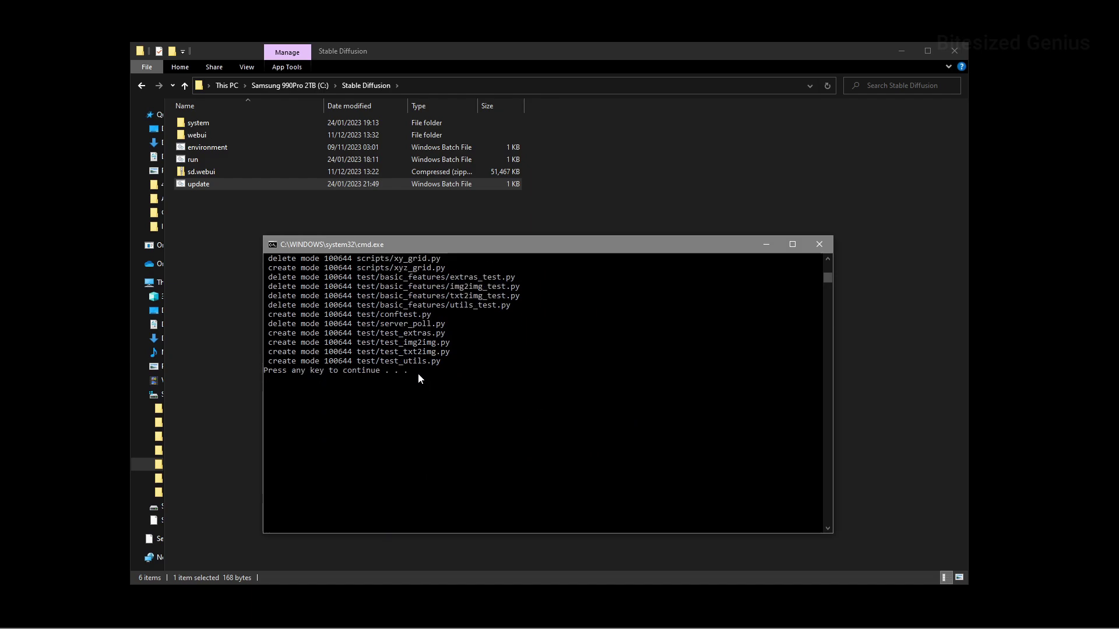
# Step: Close the finished update console and launch run.bat, moving its console window aside
pyautogui.press('Return')
pyautogui.click(201, 160)
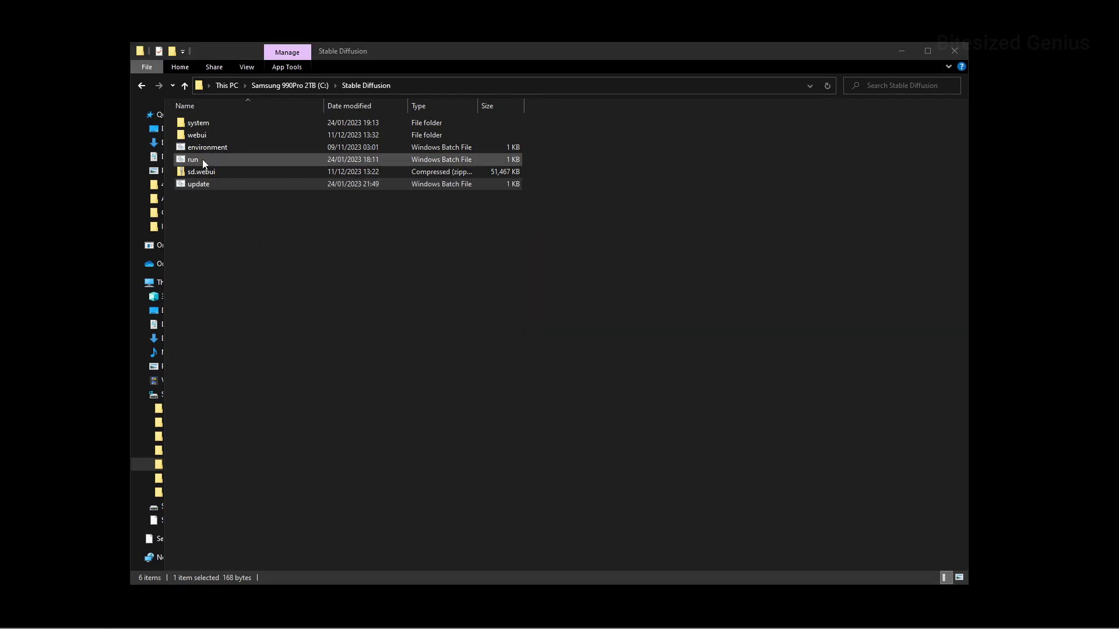
pyautogui.doubleClick(201, 159)
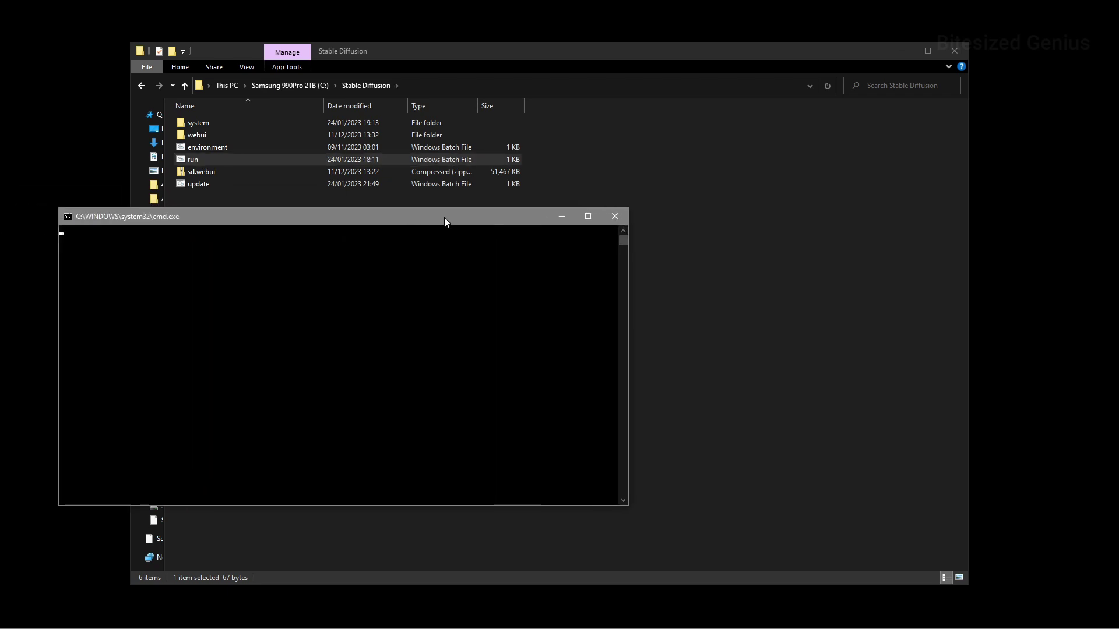
pyautogui.moveTo(445, 218); pyautogui.dragTo(658, 250)
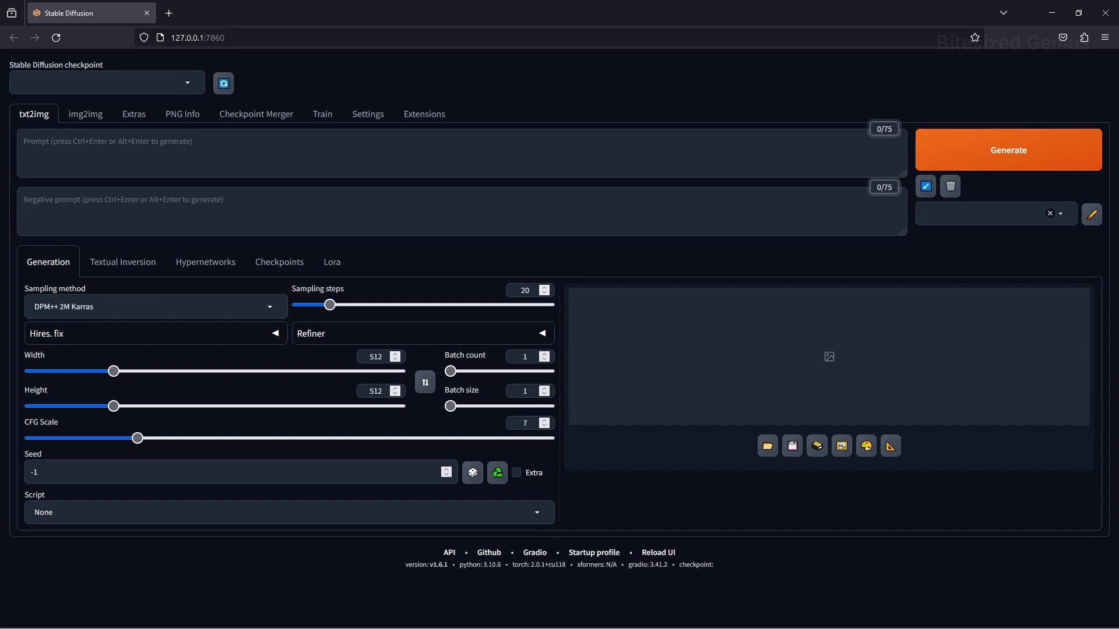
# Step: Enter the prompt 'a group of people starring happily' and select the v1-5-pruned-emaonly.safetensors checkpoint
pyautogui.write('a group of people starring happily')
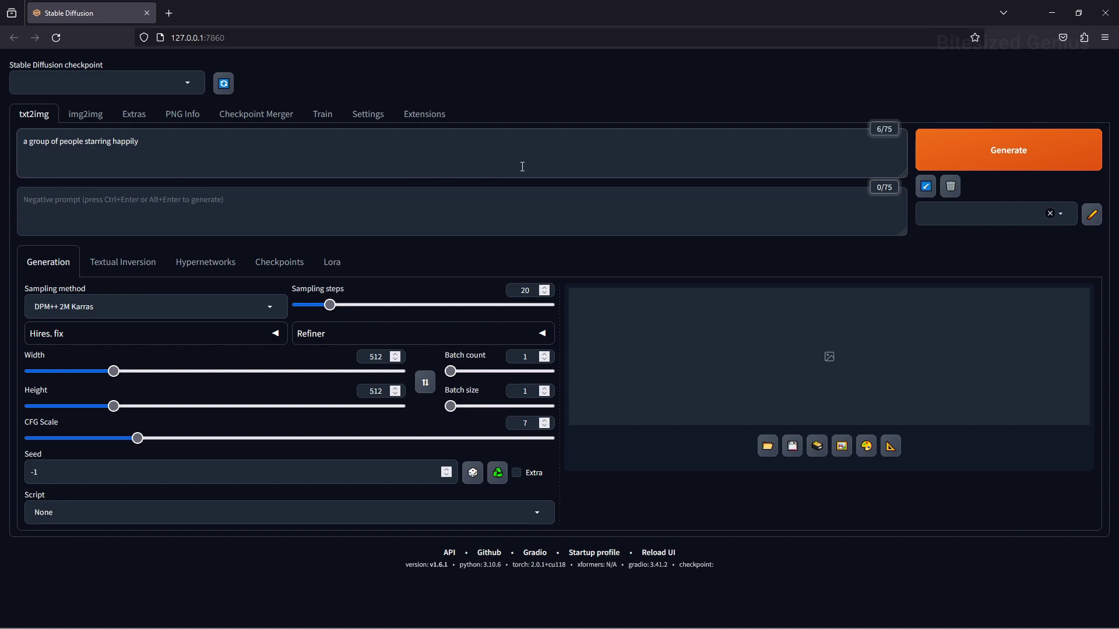
pyautogui.click(187, 84)
pyautogui.click(186, 102)
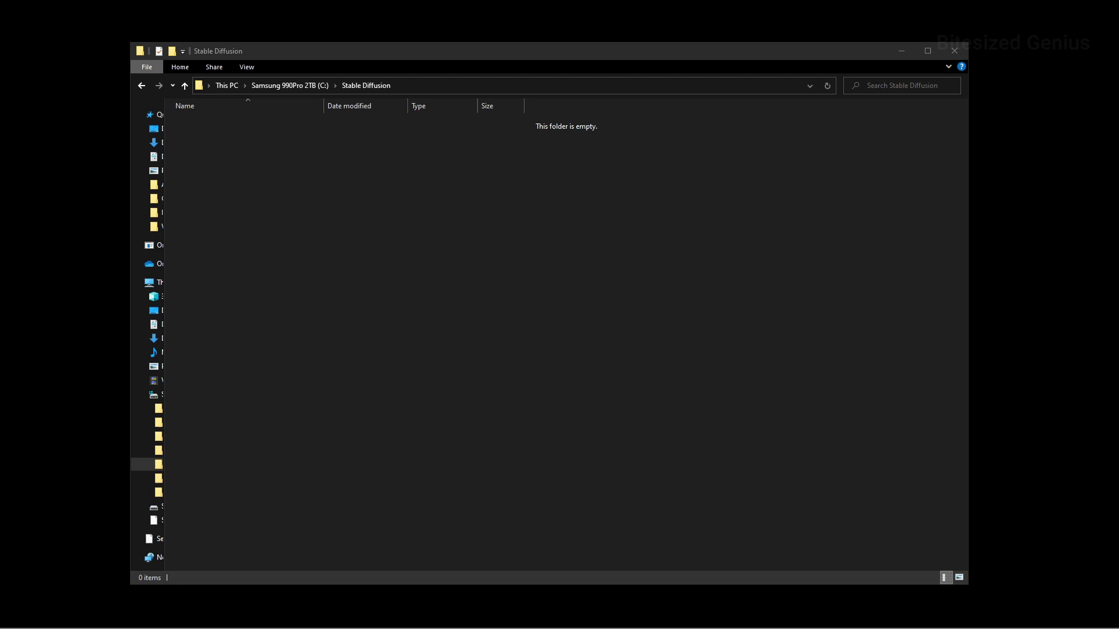
# Step: Open a Command Prompt in the Stable Diffusion folder with 'cmd' and run the pasted git clone command
pyautogui.click(233, 85)
pyautogui.write('cmd')
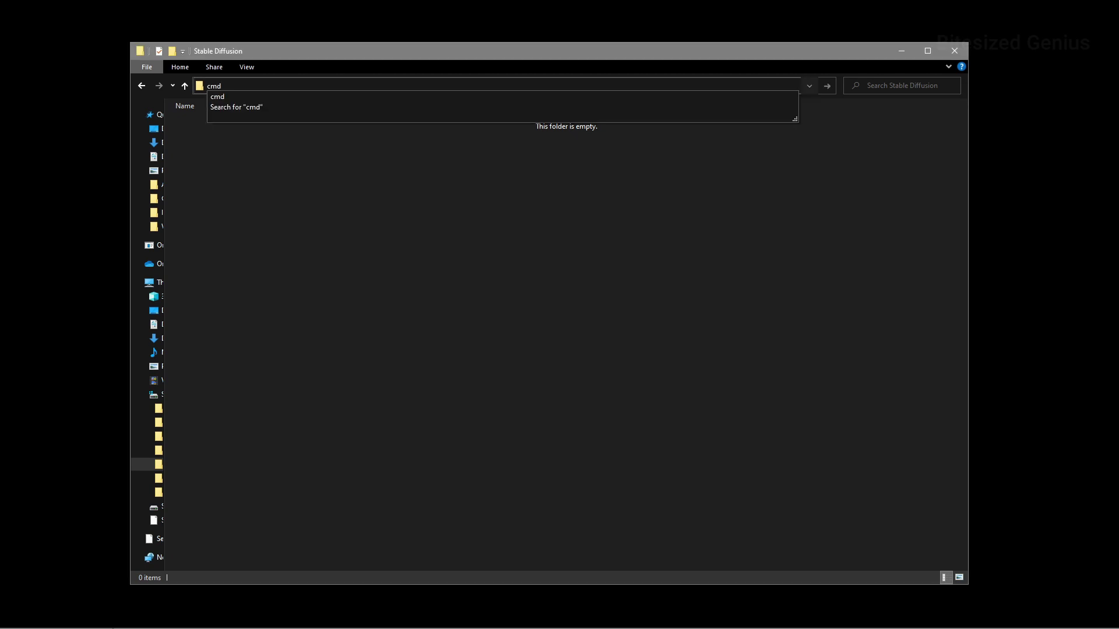
pyautogui.press('Return')
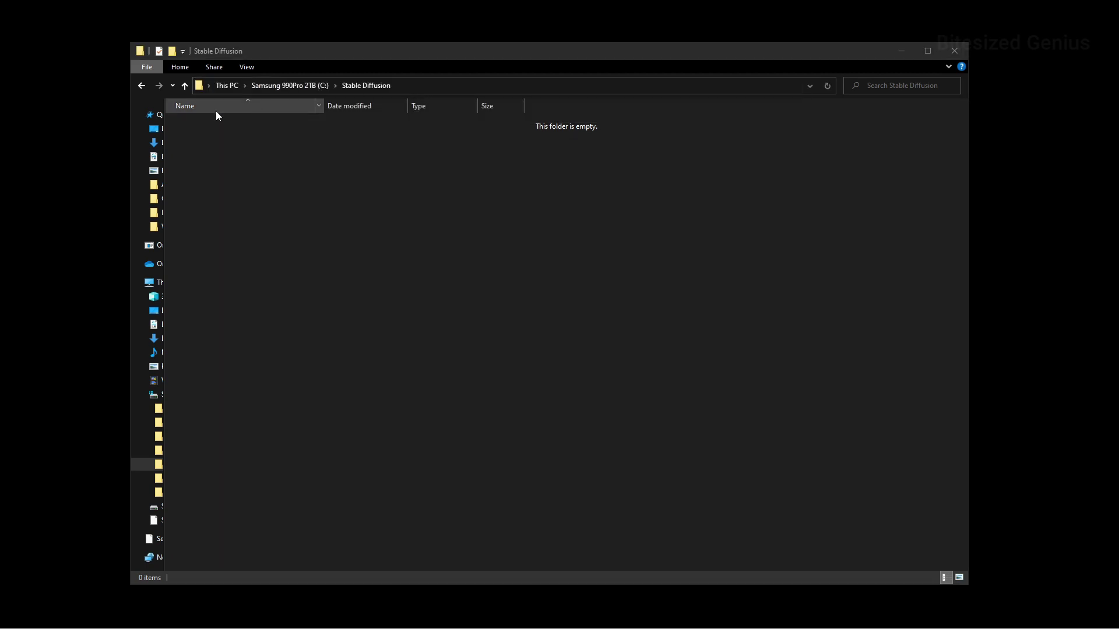
pyautogui.moveTo(1, 172); pyautogui.dragTo(564, 167)
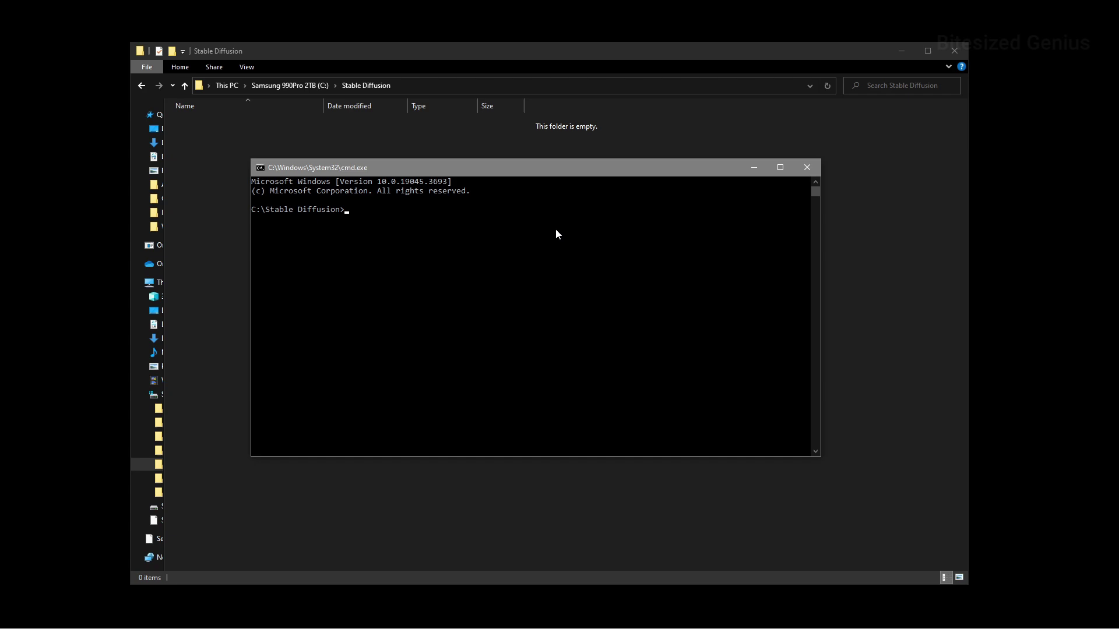
pyautogui.write('git clone https://github.com/AUTOMATIC1111/stable-diffusion-webui.git')
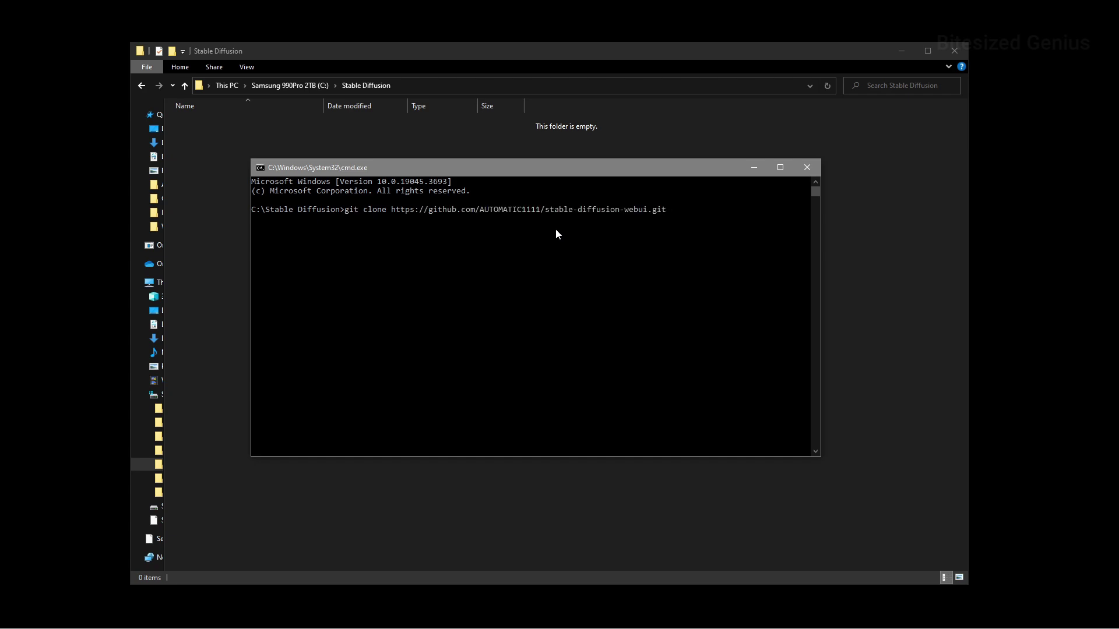
pyautogui.press('Return')
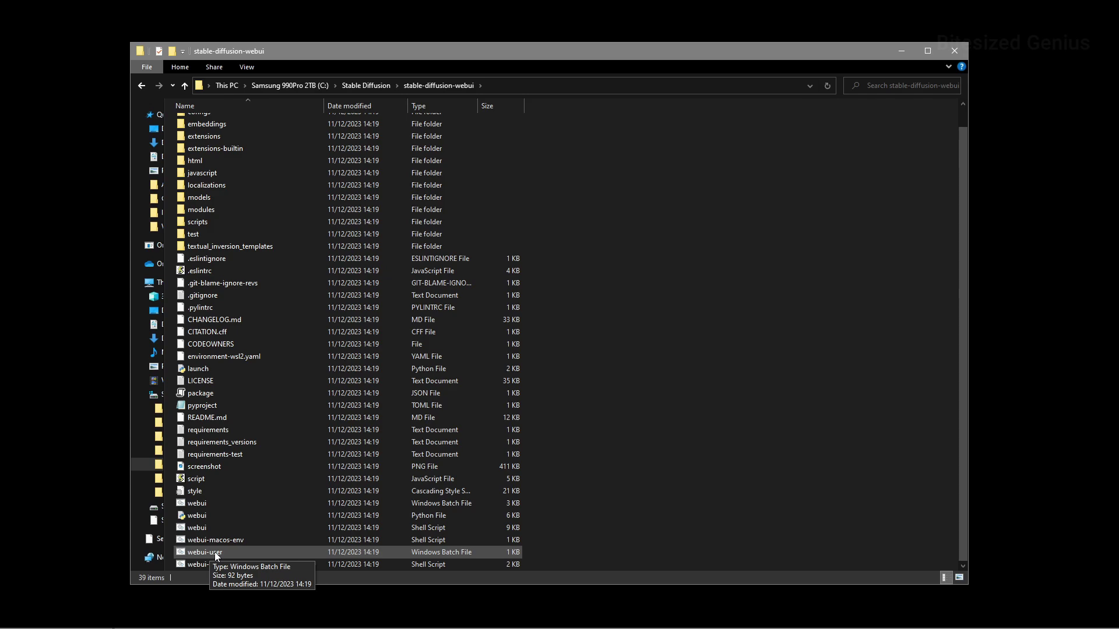
# Step: Launch webui-user.bat from the cloned stable-diffusion-webui folder and centre its setup console
pyautogui.doubleClick(214, 552)
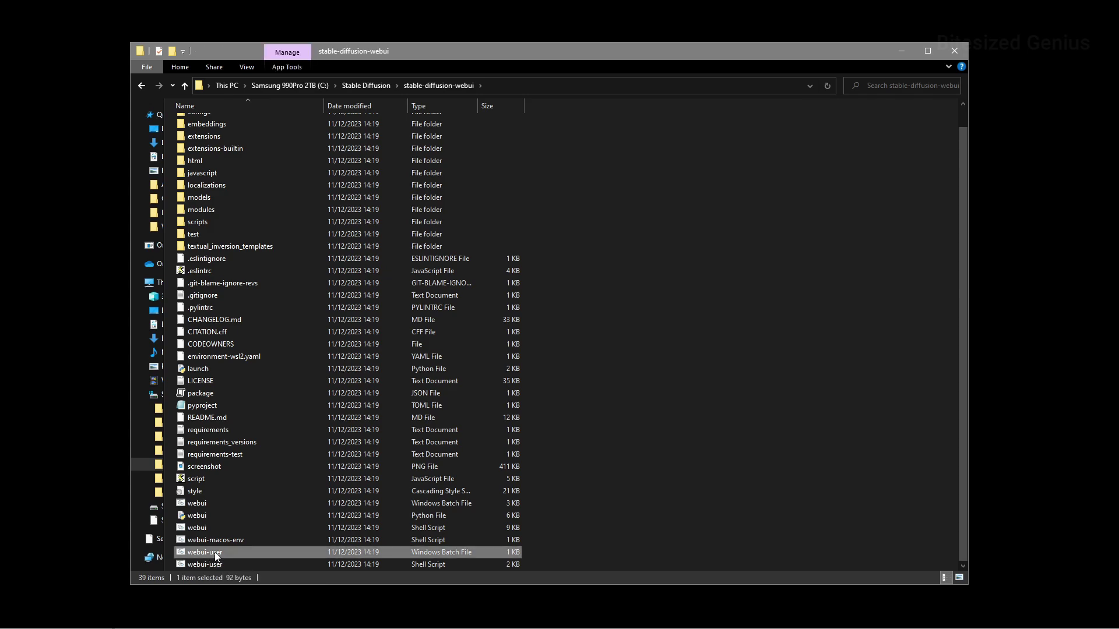
pyautogui.moveTo(35, 142); pyautogui.dragTo(563, 173)
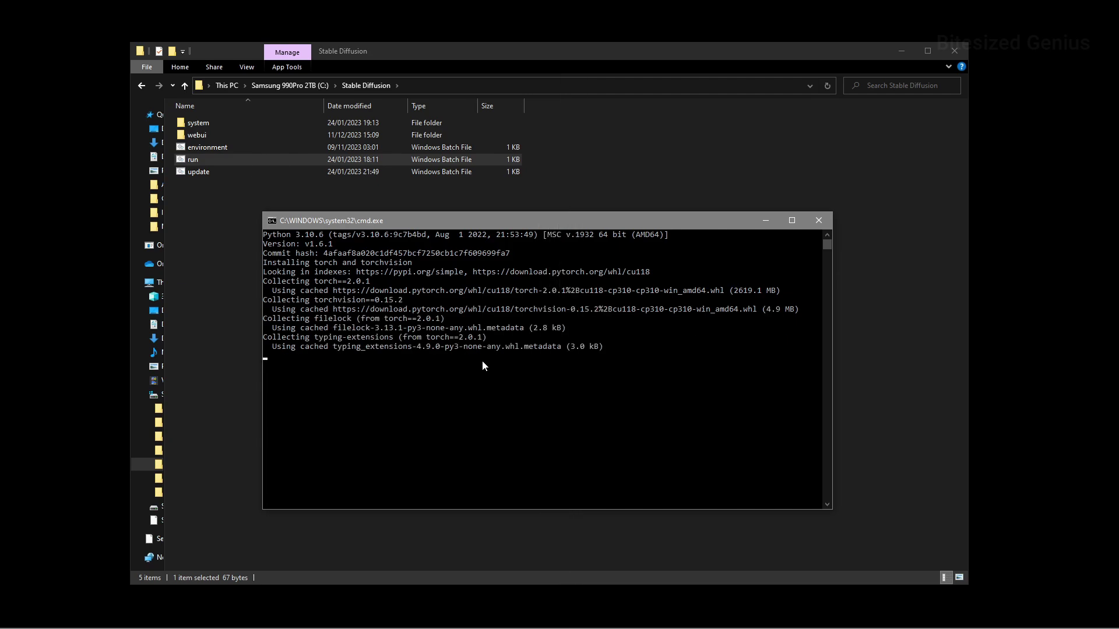
# Step: Clear the numpy and requests lines selected in the console so the paused torch install resumes
pyautogui.click(494, 440)
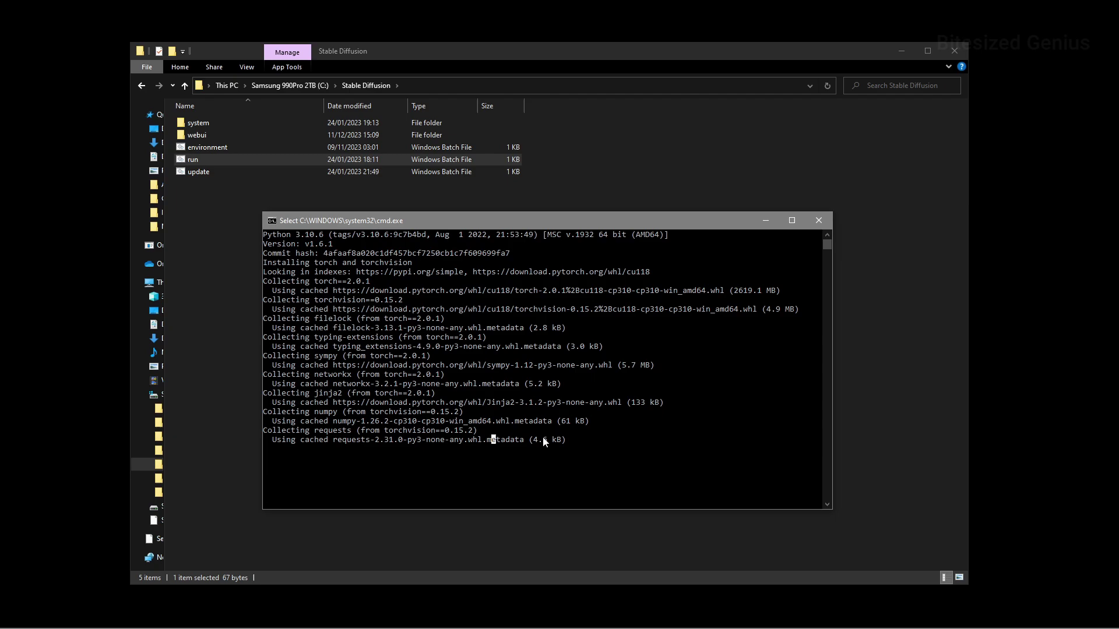
pyautogui.moveTo(558, 423); pyautogui.dragTo(314, 422)
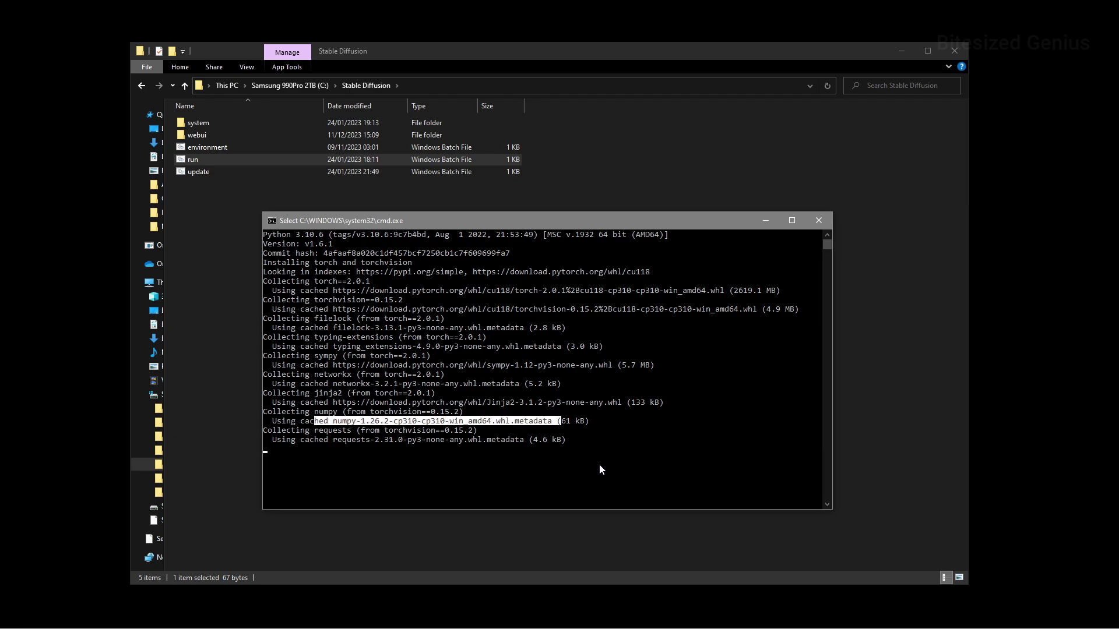
pyautogui.moveTo(552, 441); pyautogui.dragTo(404, 441)
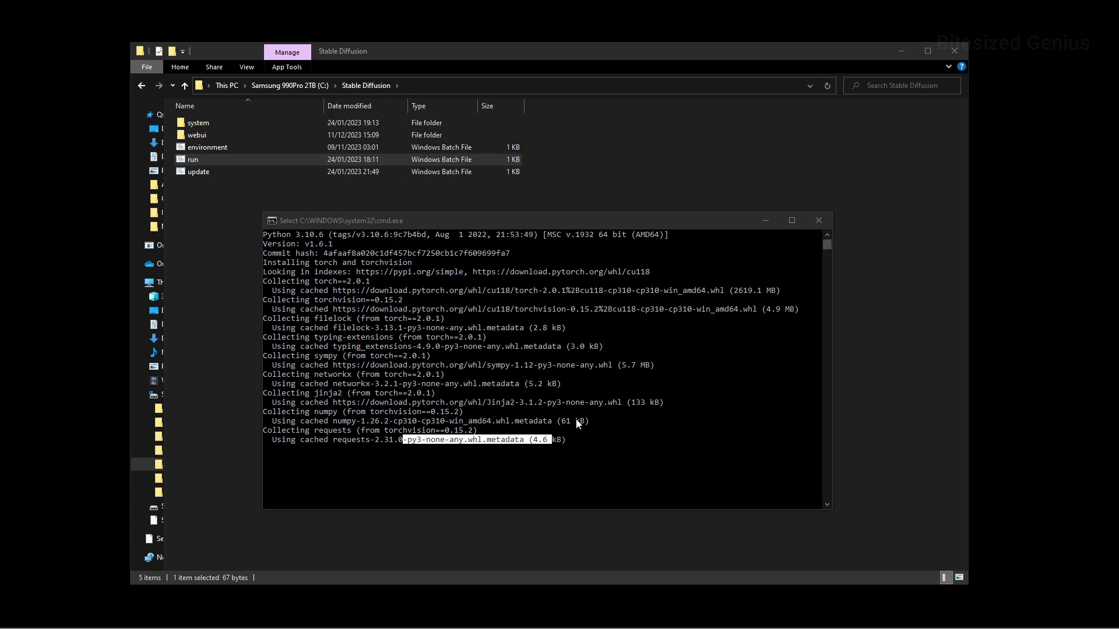
pyautogui.click(640, 463)
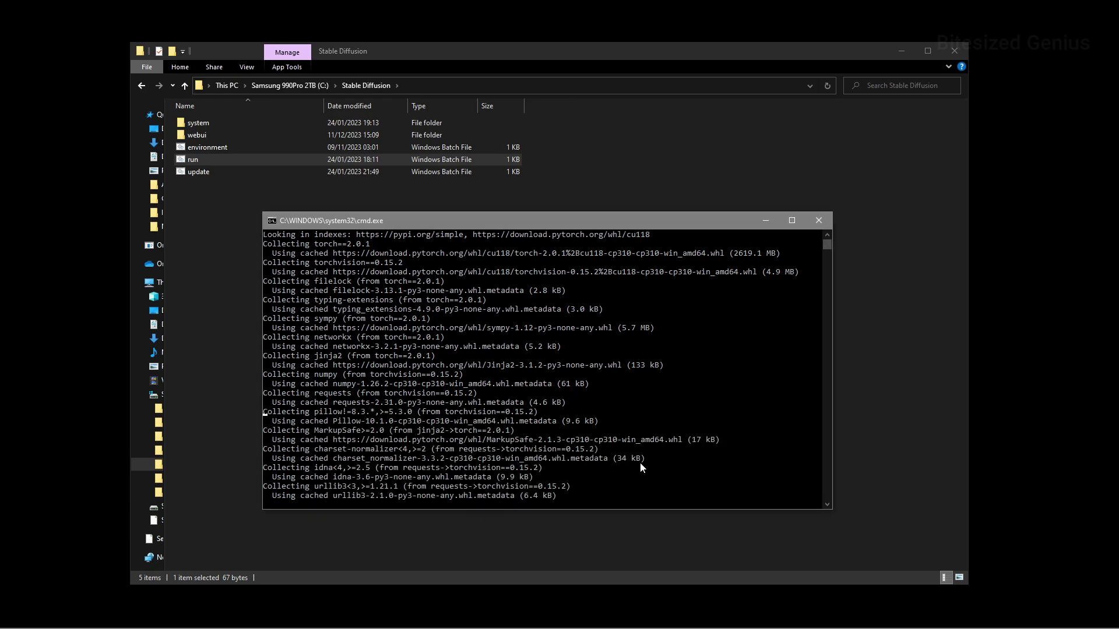
pyautogui.click(640, 468)
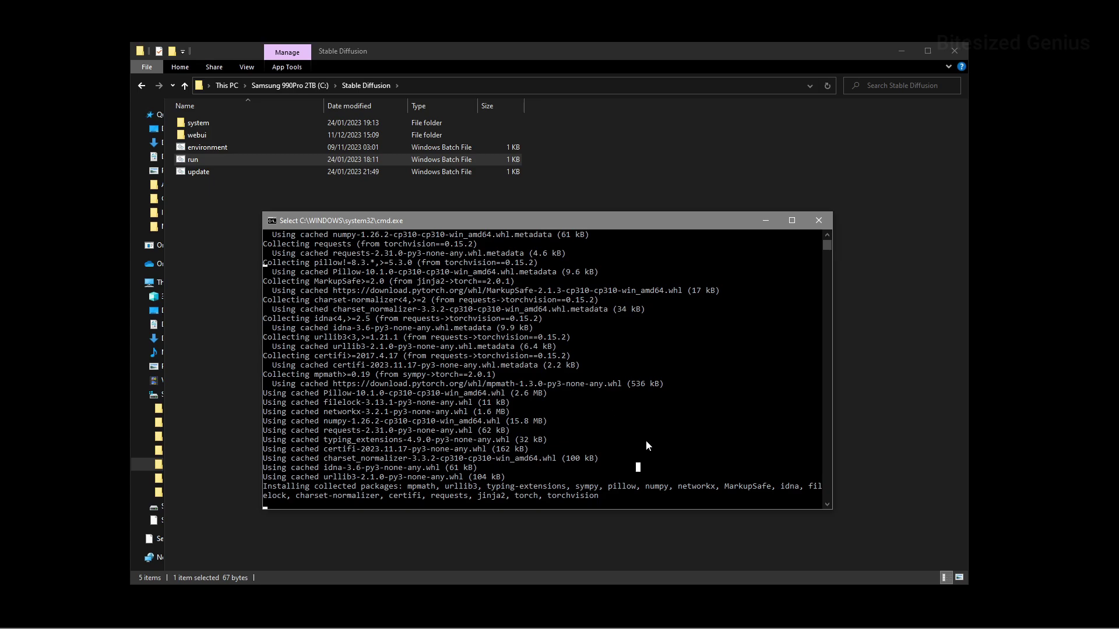
pyautogui.press('Escape')
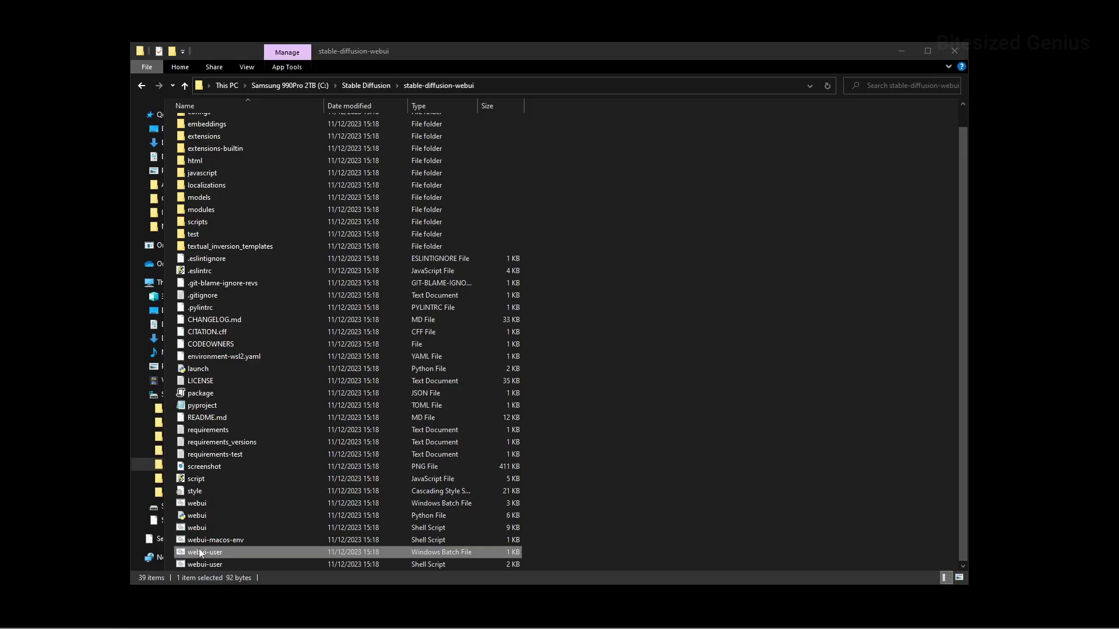
# Step: Run webui-user.bat and view the 'Couldn't launch python' error in its console
pyautogui.press('Return')
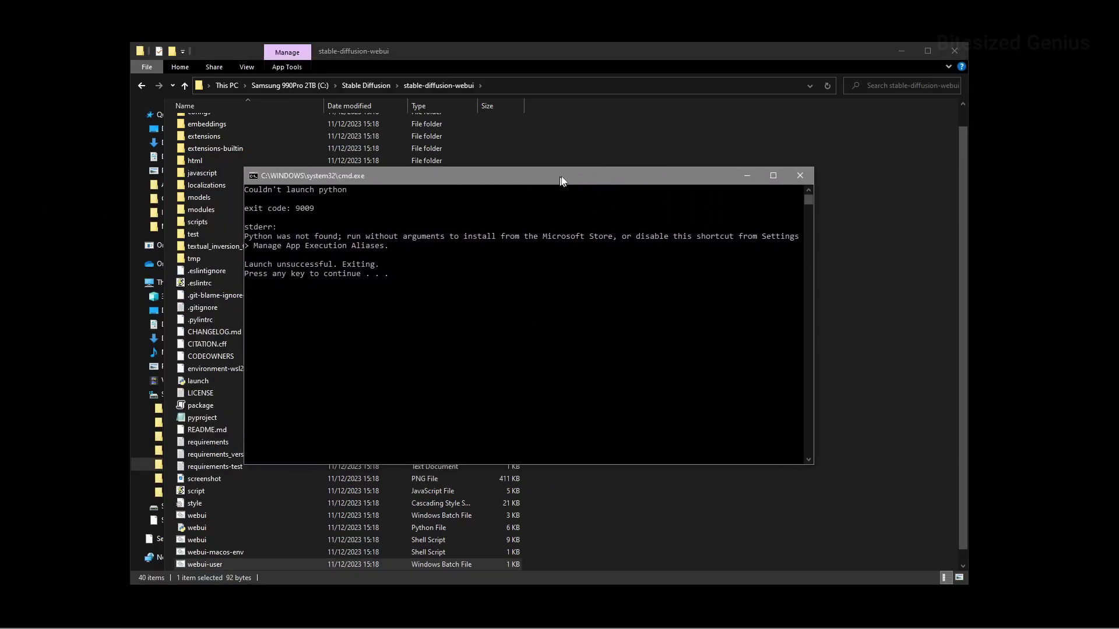
pyautogui.moveTo(594, 176); pyautogui.dragTo(605, 177)
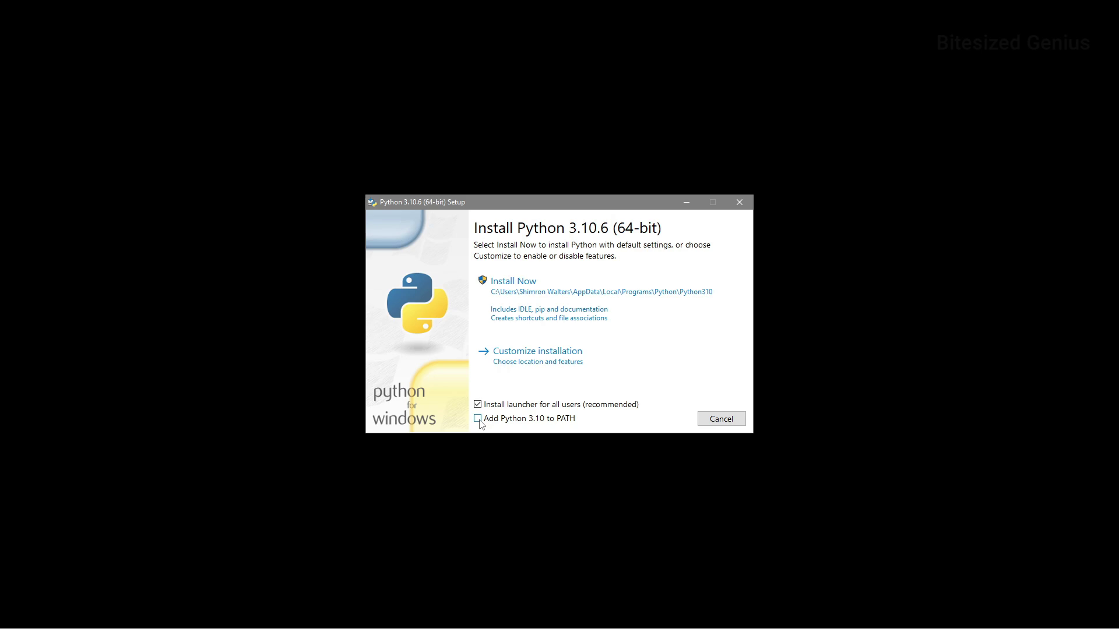
# Step: Tick 'Add python.exe to PATH' and 'Use admin privileges when installing py.exe'
pyautogui.click(478, 420)
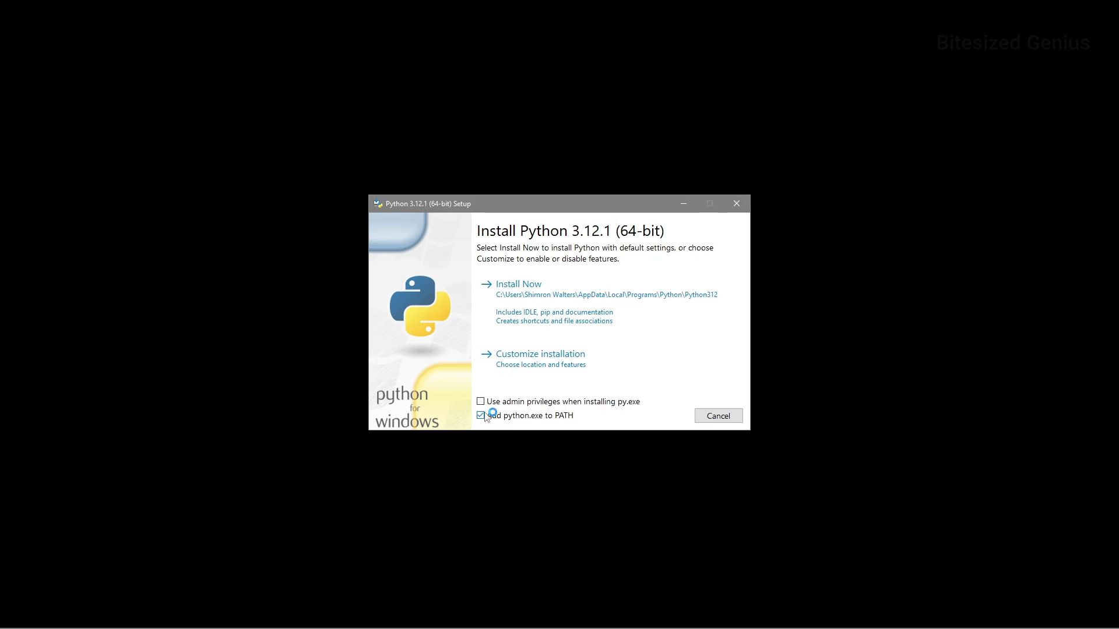
pyautogui.click(482, 402)
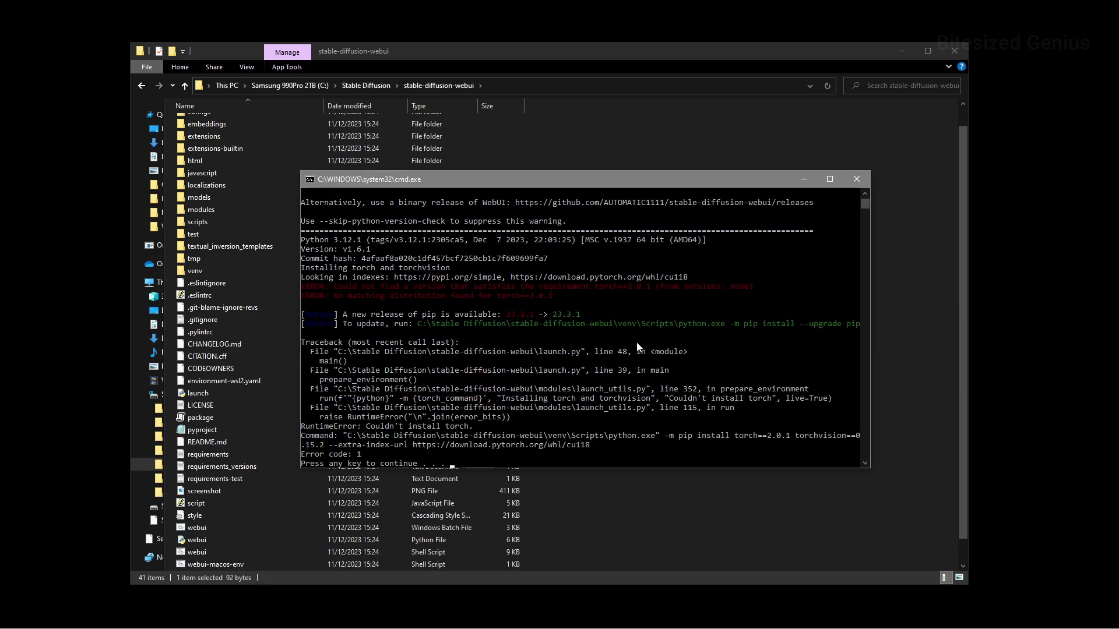
# Step: Scroll the console output up to the warning about the incompatible Python 3.12.1 venv
pyautogui.scroll(3, 866, 194)
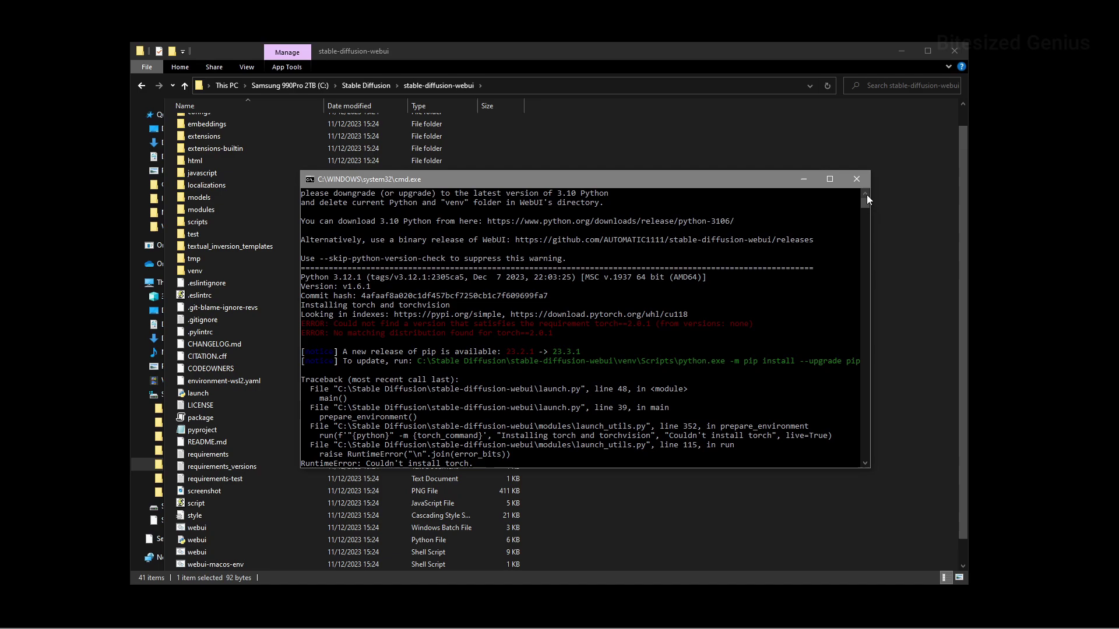
pyautogui.scroll(2, 866, 195)
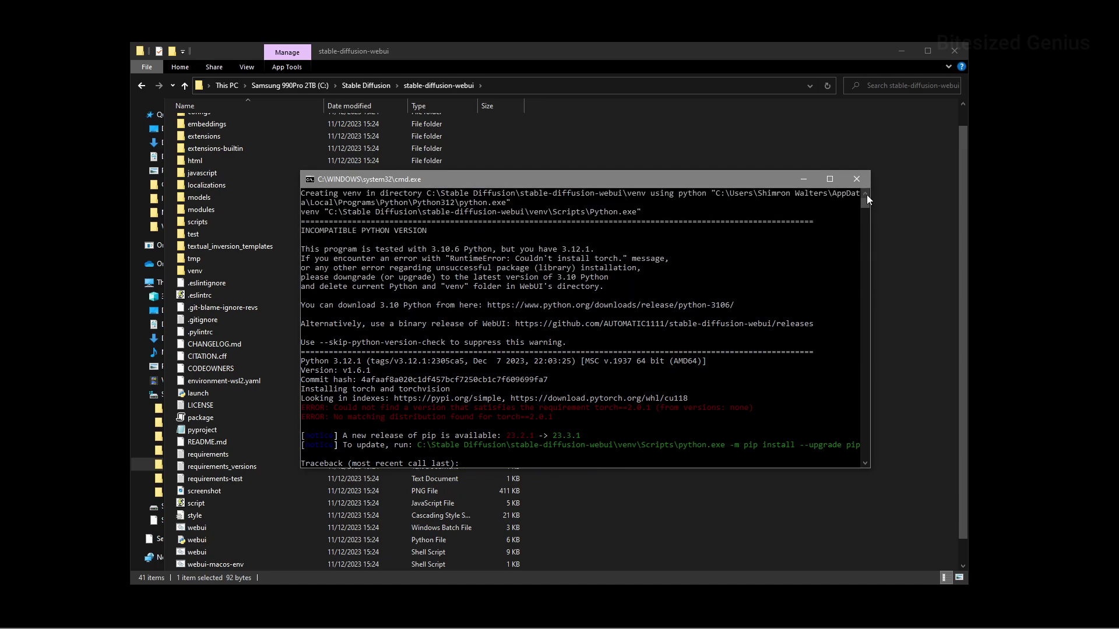